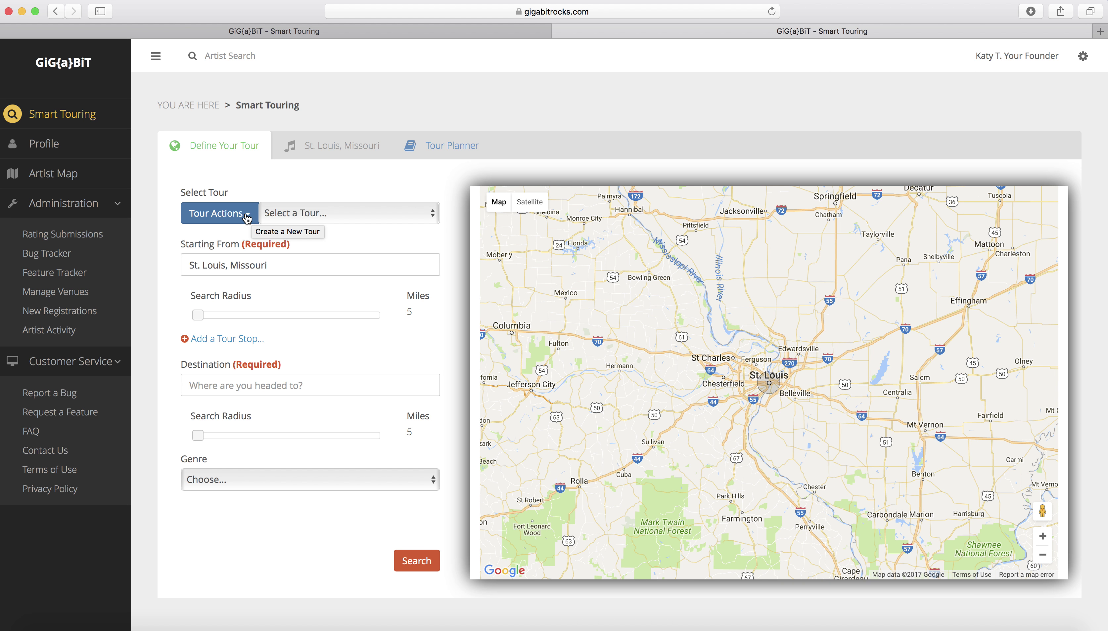
Create a new tour named Octoberfest
{"action": "left_click", "coordinate": [251, 217]}
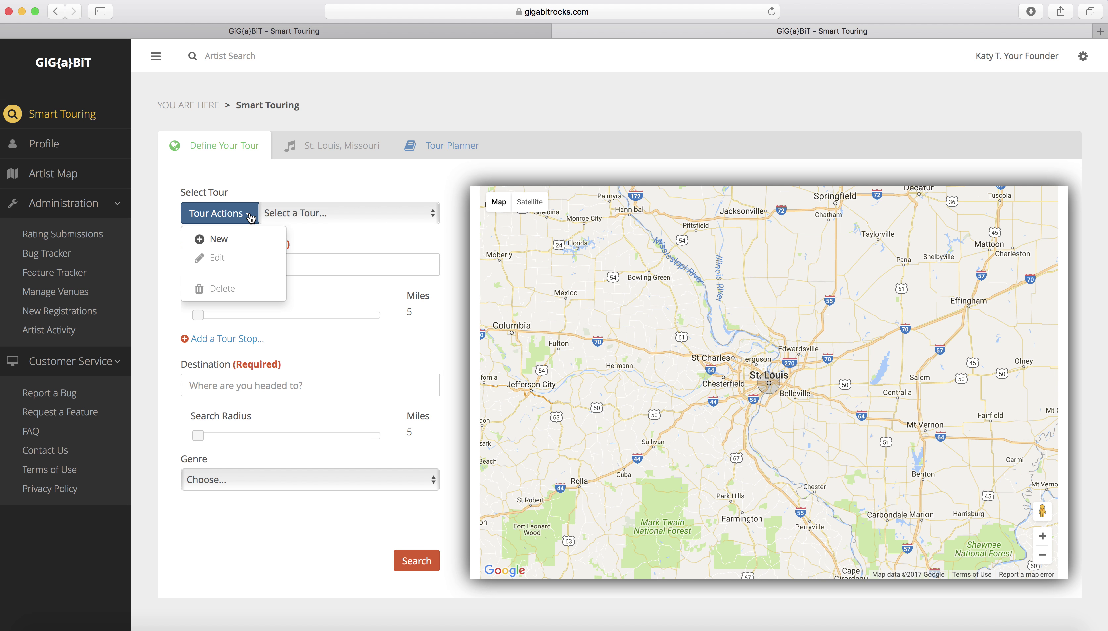
{"action": "left_click", "coordinate": [228, 240]}
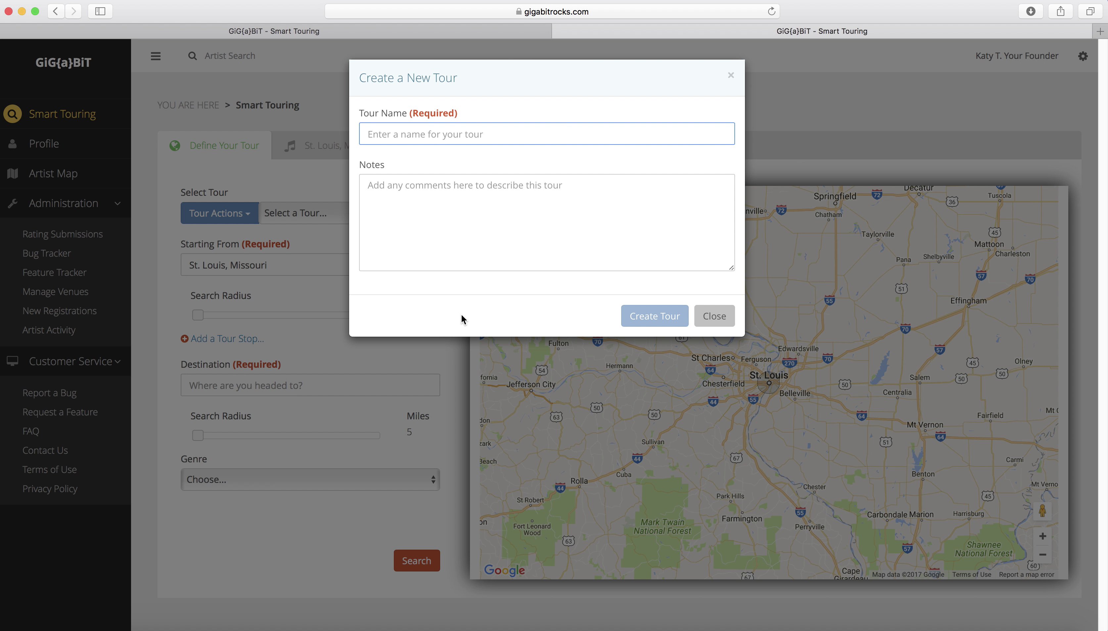
{"action": "type", "text": "Octoberfest"}
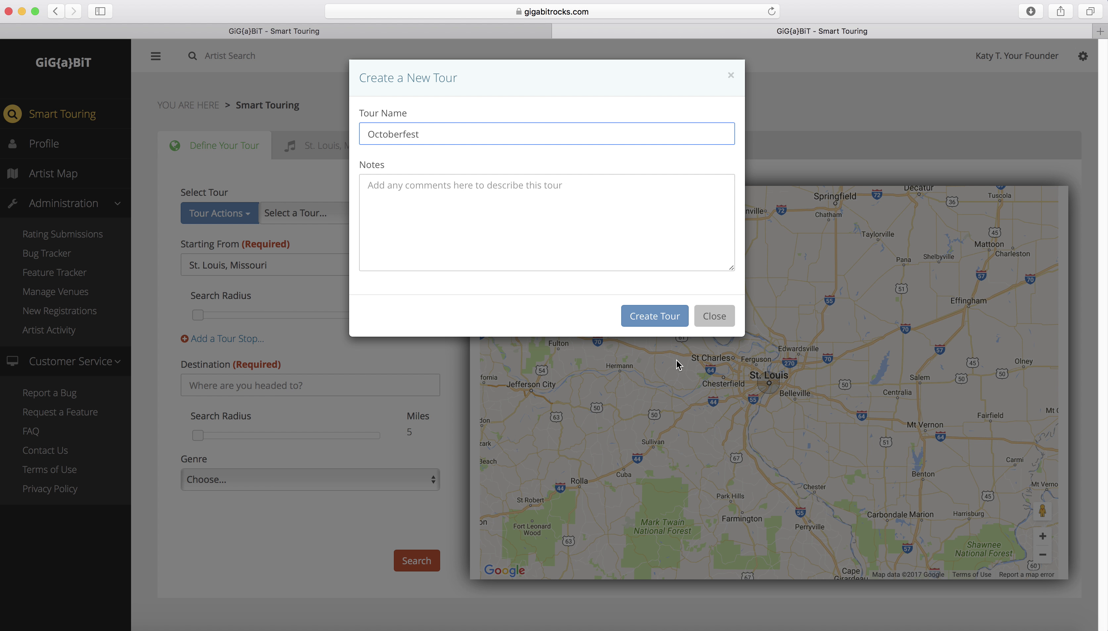
{"action": "left_click", "coordinate": [664, 325]}
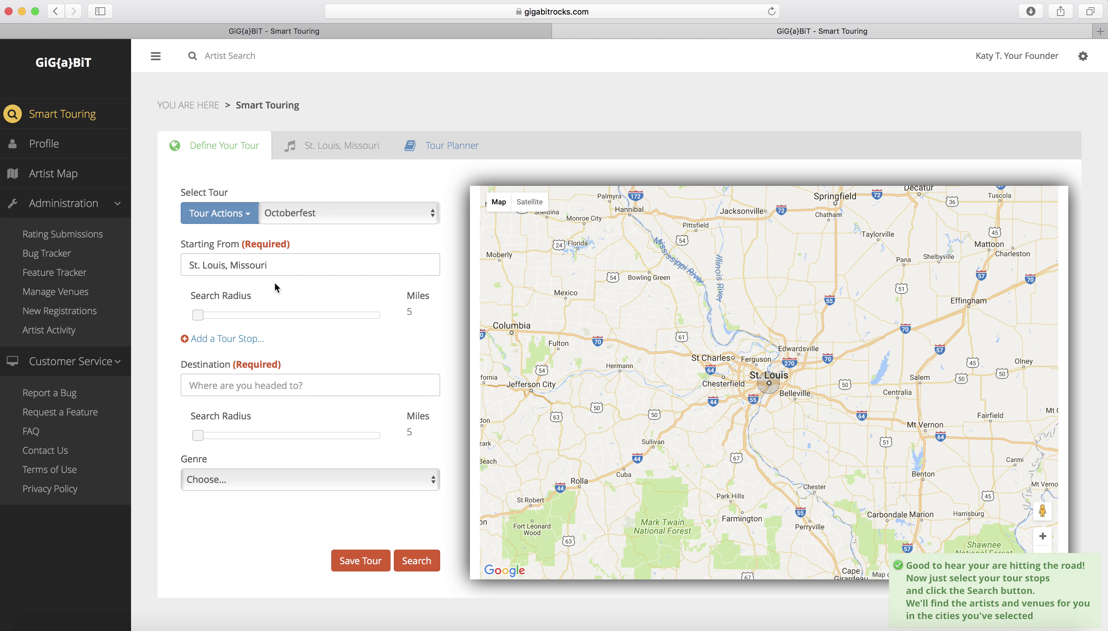
Add Columbia, MO and Kansas City, MO as tour stops after the St. Louis starting point
{"action": "left_click", "coordinate": [236, 340]}
{"action": "left_click", "coordinate": [239, 355]}
{"action": "type", "text": "Columbia, MO"}
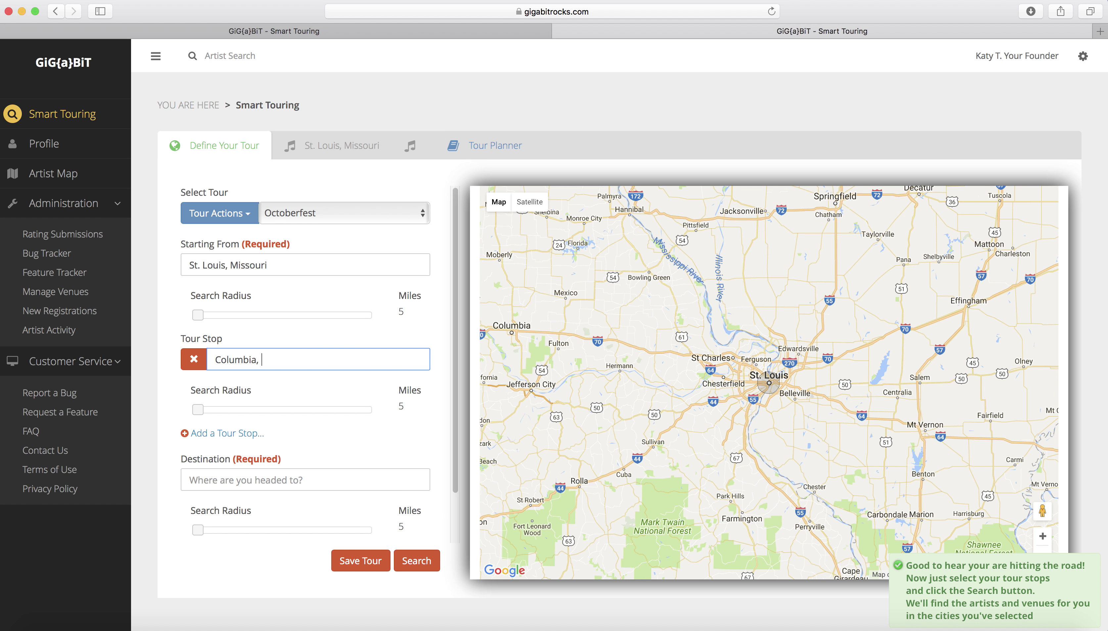
{"action": "left_click", "coordinate": [256, 434]}
{"action": "type", "text": "Kansas City, MO"}
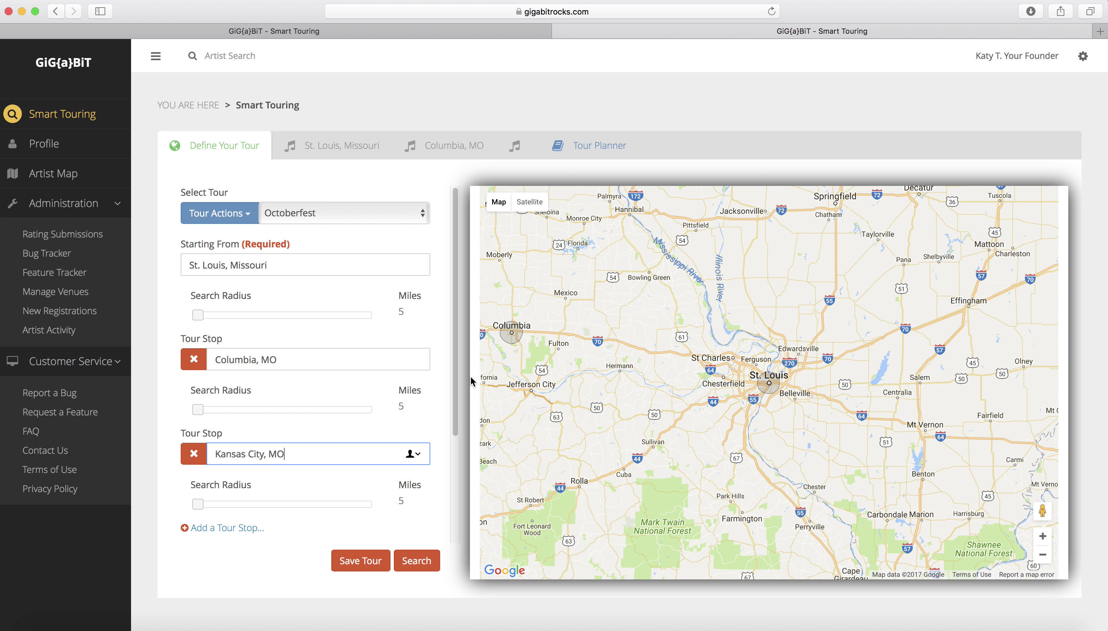
Set the tour destination to Denver, CO and run the search for artists and venues along the route
{"action": "left_click_drag", "start_coordinate": [455, 374], "coordinate": [448, 455]}
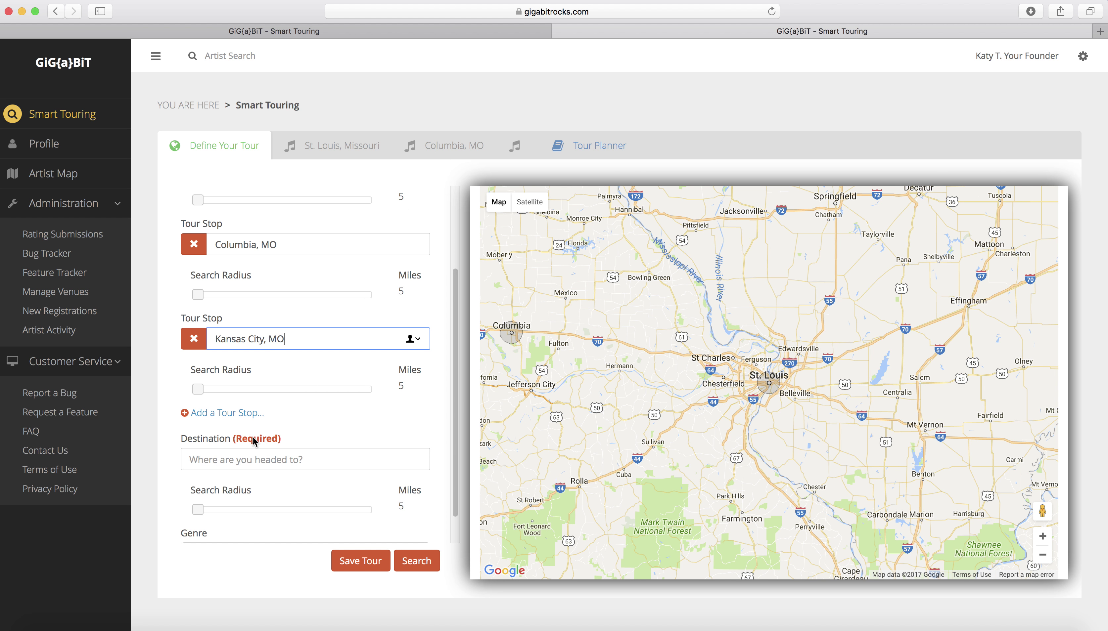
{"action": "left_click", "coordinate": [217, 459]}
{"action": "type", "text": "Denver, CO"}
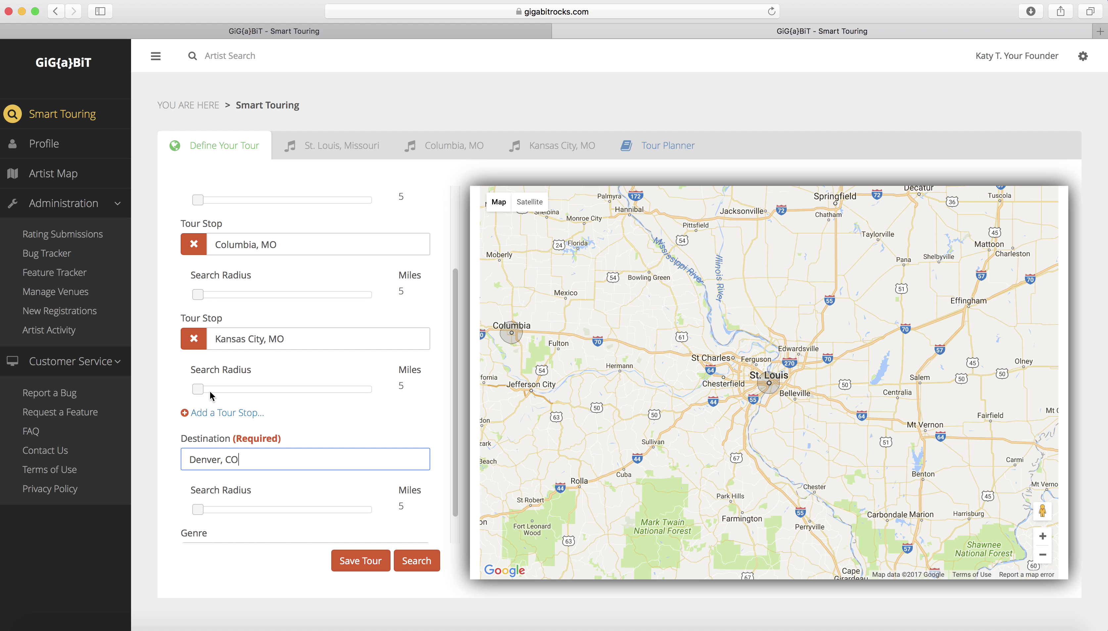
{"action": "scroll", "coordinate": [455, 448], "scroll_direction": "down", "scroll_amount": 2}
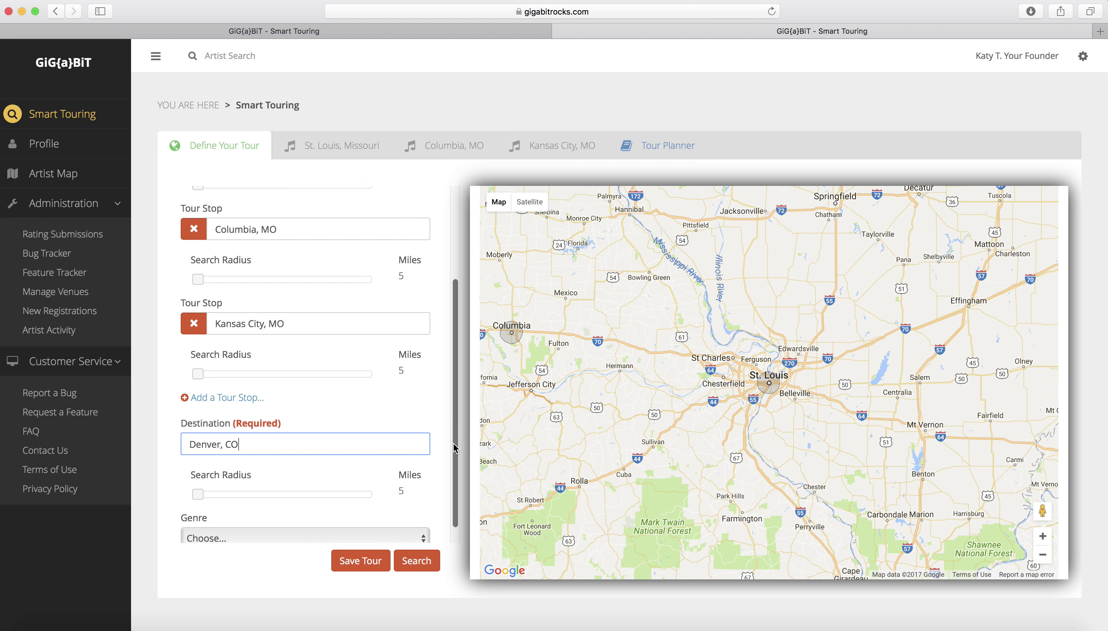
{"action": "scroll", "coordinate": [455, 449], "scroll_direction": "down", "scroll_amount": 2}
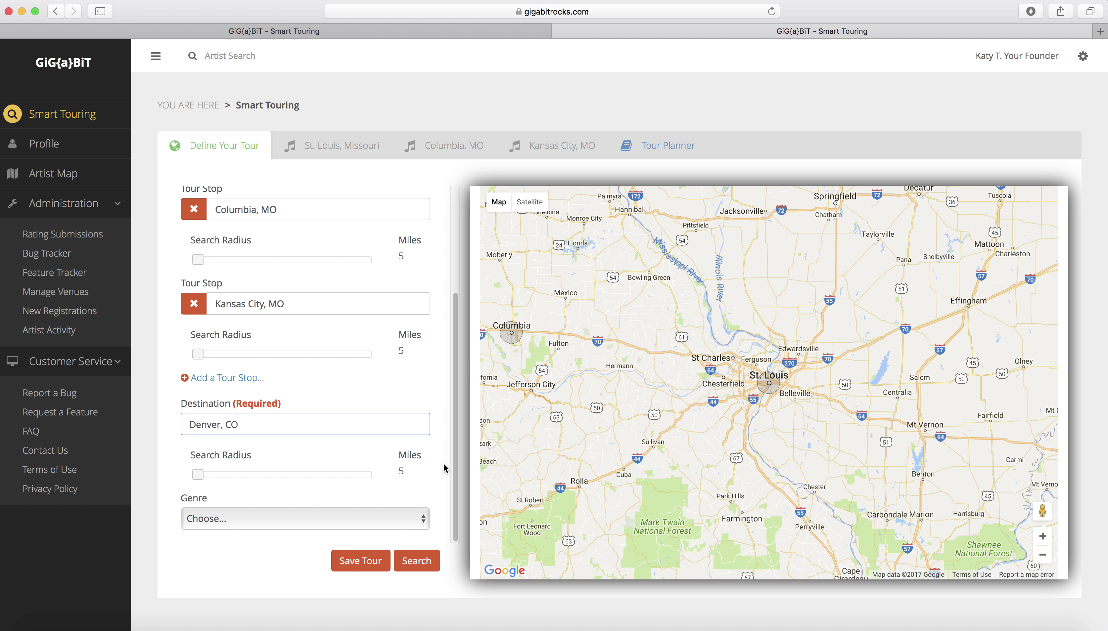
{"action": "left_click", "coordinate": [424, 563]}
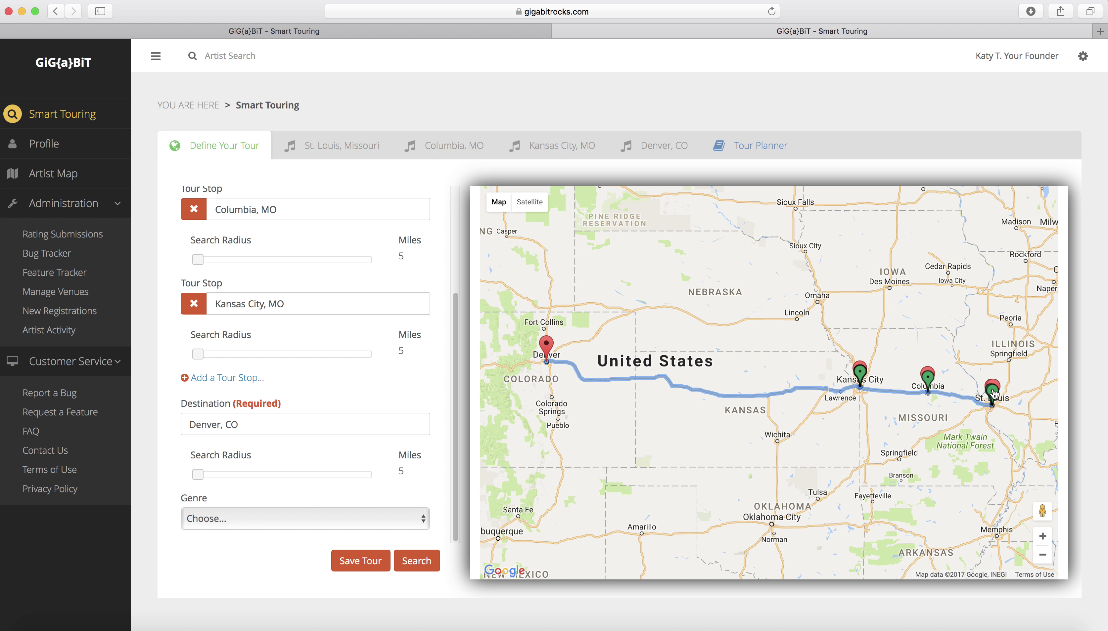
Select the artists Discrepancies, Common jones and As Earth Shatters from the St. Louis results
{"action": "left_click", "coordinate": [335, 147]}
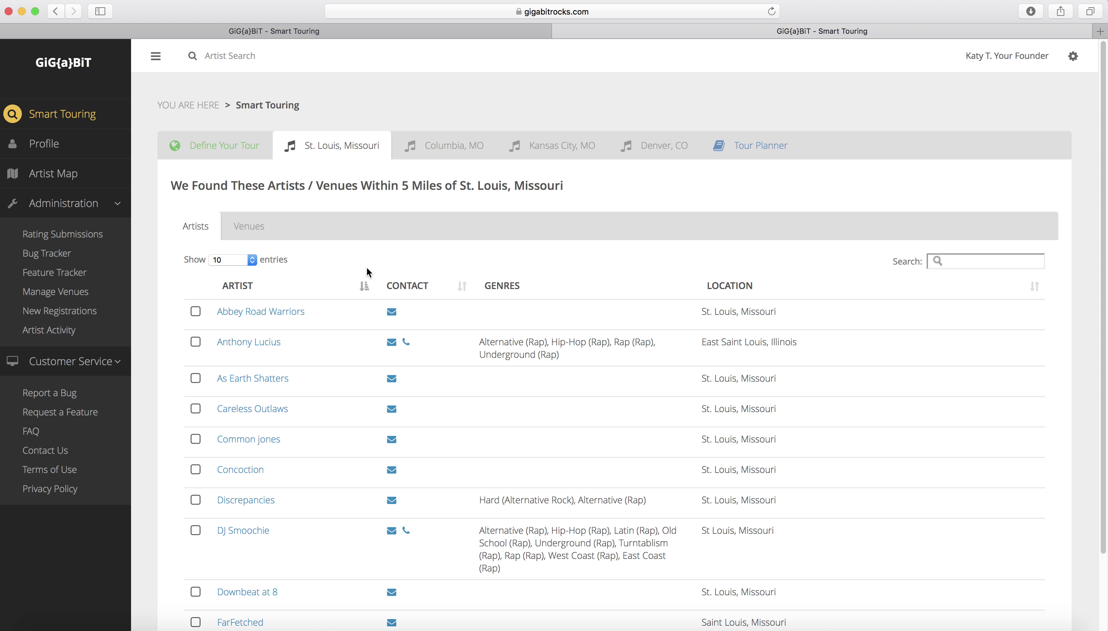
{"action": "scroll", "coordinate": [367, 269], "scroll_direction": "down", "scroll_amount": 5}
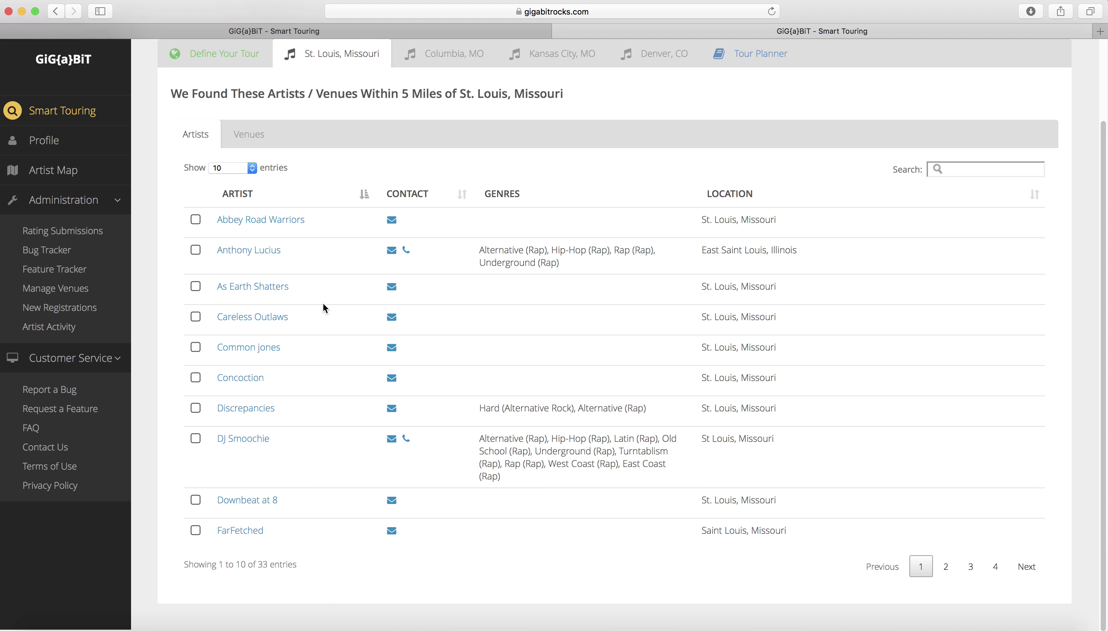
{"action": "left_click", "coordinate": [195, 413]}
{"action": "left_click", "coordinate": [197, 352]}
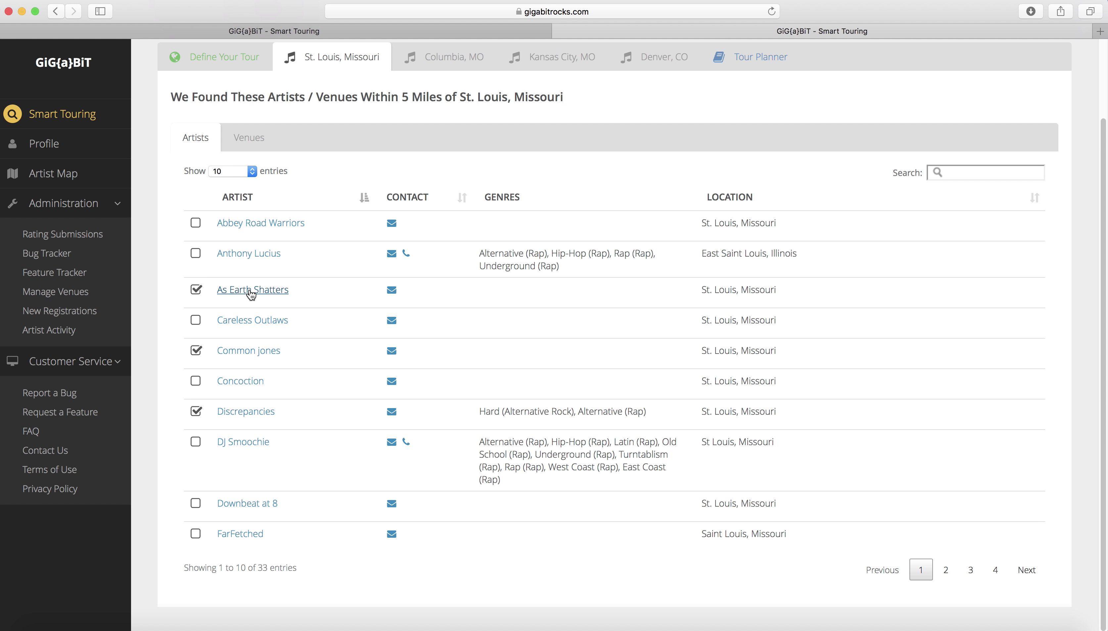
{"action": "right_click", "coordinate": [252, 294]}
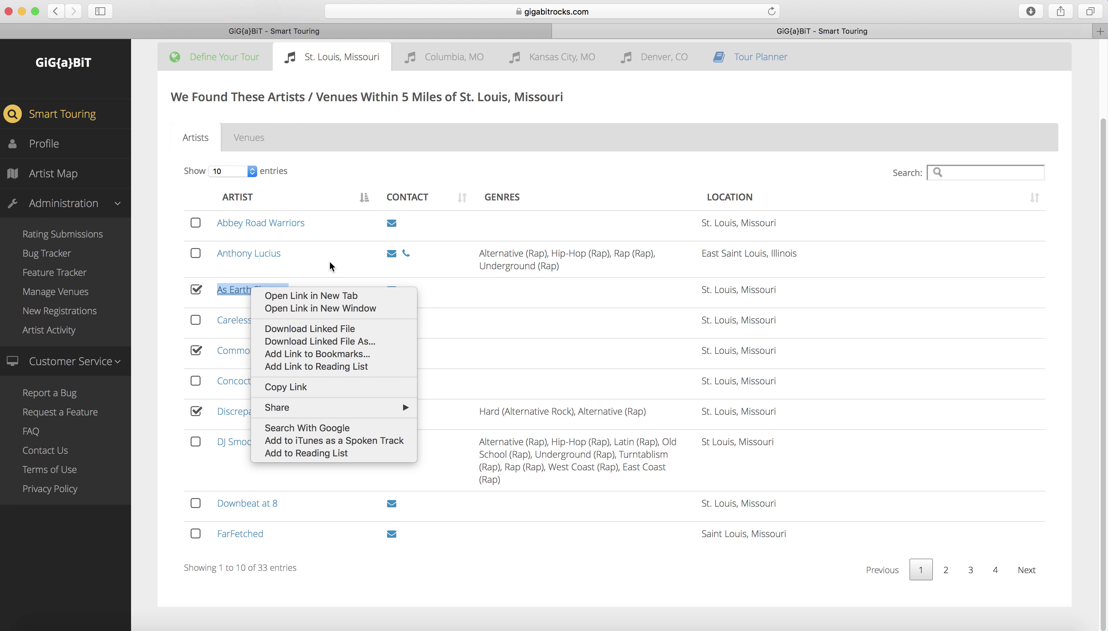
{"action": "left_click", "coordinate": [353, 169]}
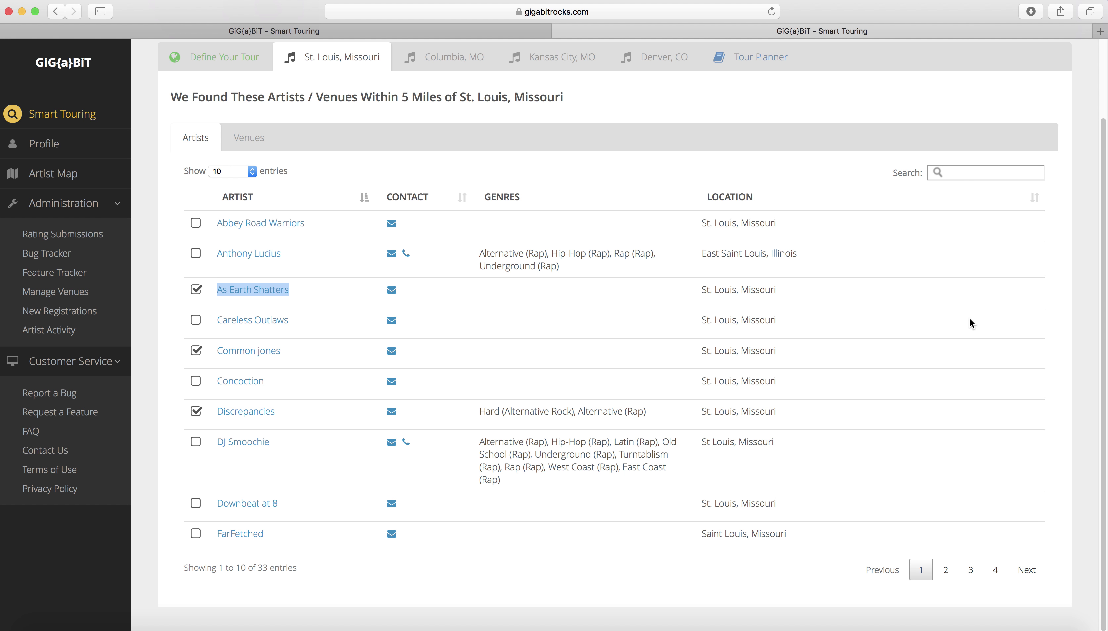
Select the venue BB's Jazz, Blues, and Soup from the St. Louis venue results
{"action": "scroll", "coordinate": [893, 309], "scroll_direction": "down", "scroll_amount": 1}
{"action": "scroll", "coordinate": [893, 309], "scroll_direction": "up", "scroll_amount": 3}
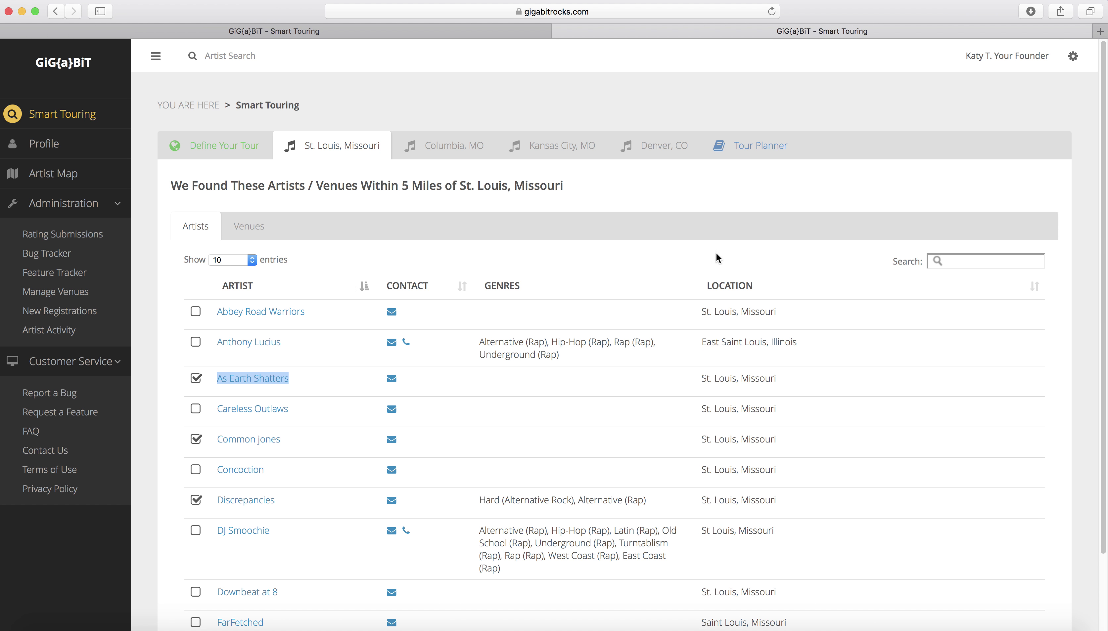
{"action": "left_click", "coordinate": [253, 230]}
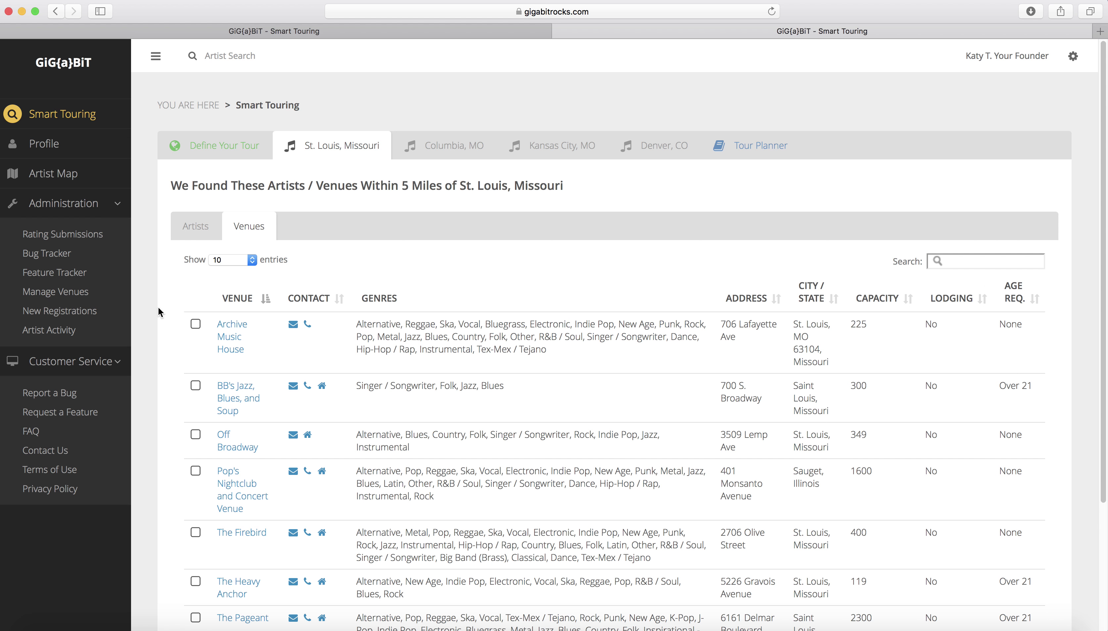
{"action": "left_click", "coordinate": [197, 387]}
Review the artist and venue results for Columbia and the artist results for Kansas City and Denver
{"action": "left_click", "coordinate": [463, 159]}
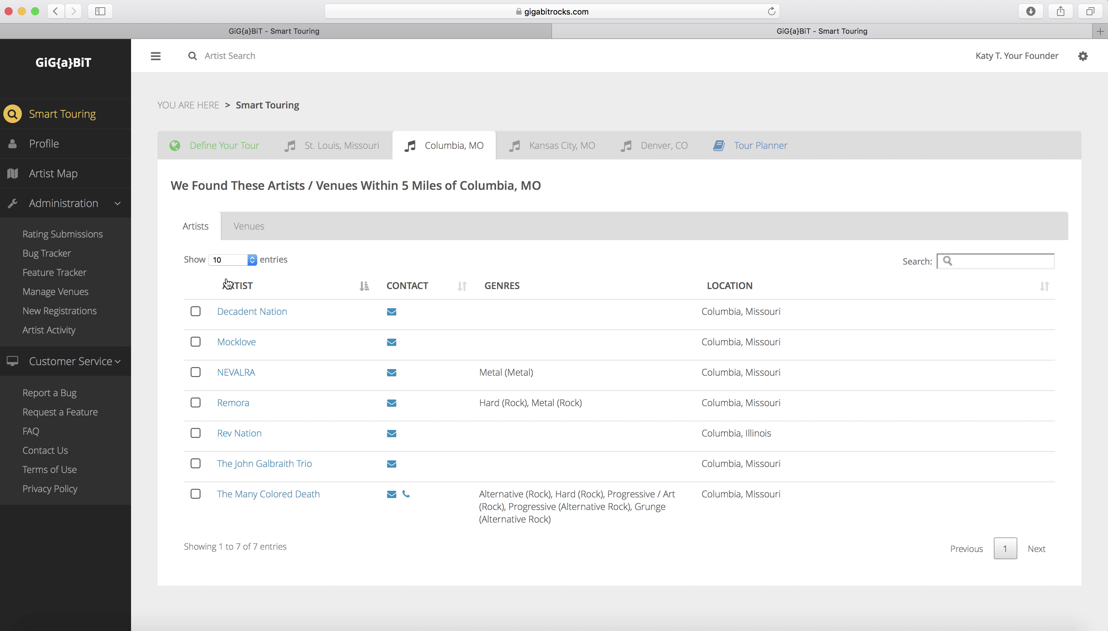
{"action": "left_click", "coordinate": [248, 227]}
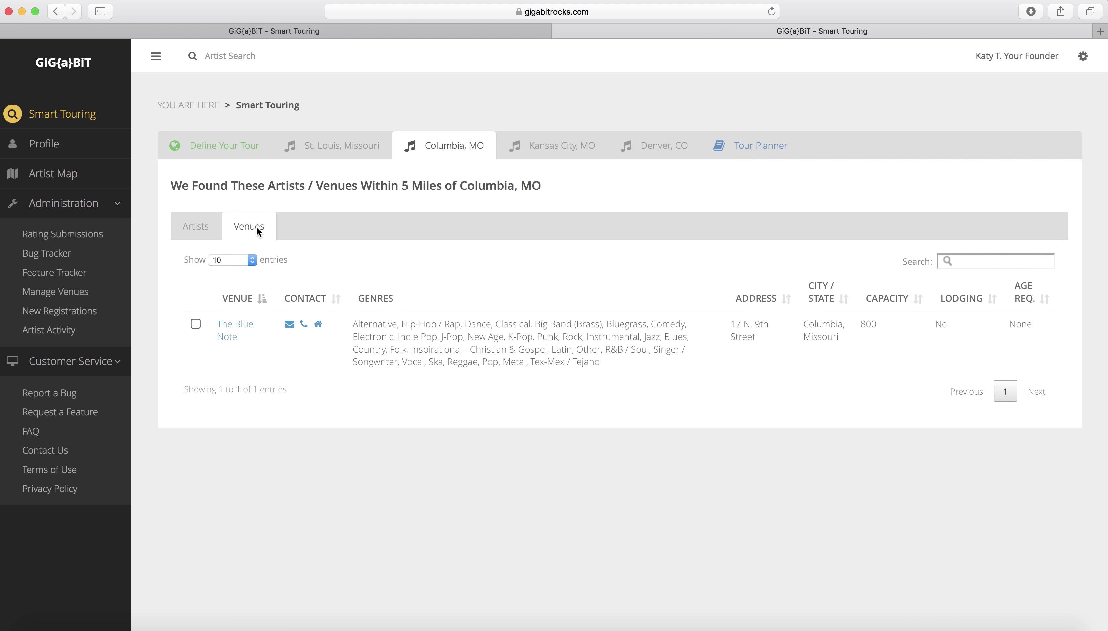
{"action": "left_click", "coordinate": [193, 227]}
{"action": "left_click", "coordinate": [540, 146]}
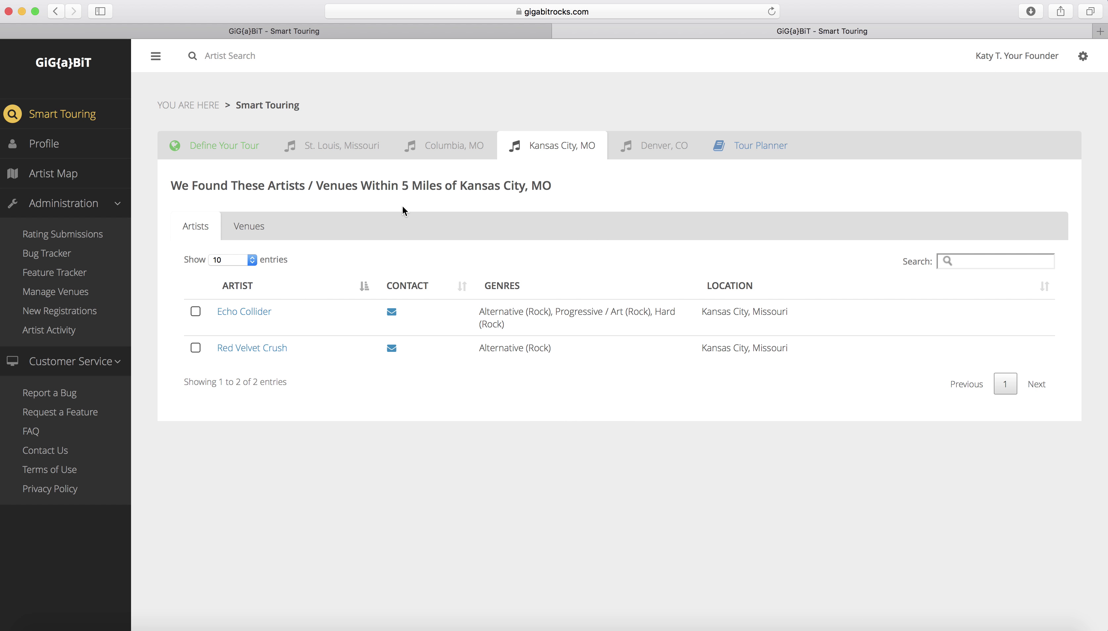
{"action": "left_click", "coordinate": [647, 154]}
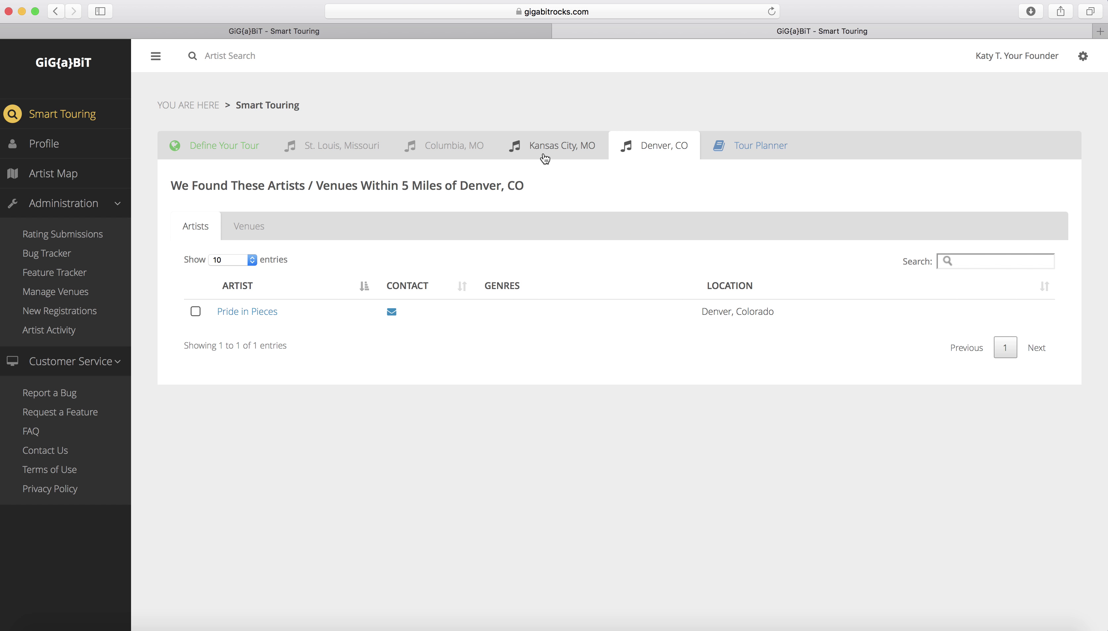
{"action": "left_click", "coordinate": [438, 148]}
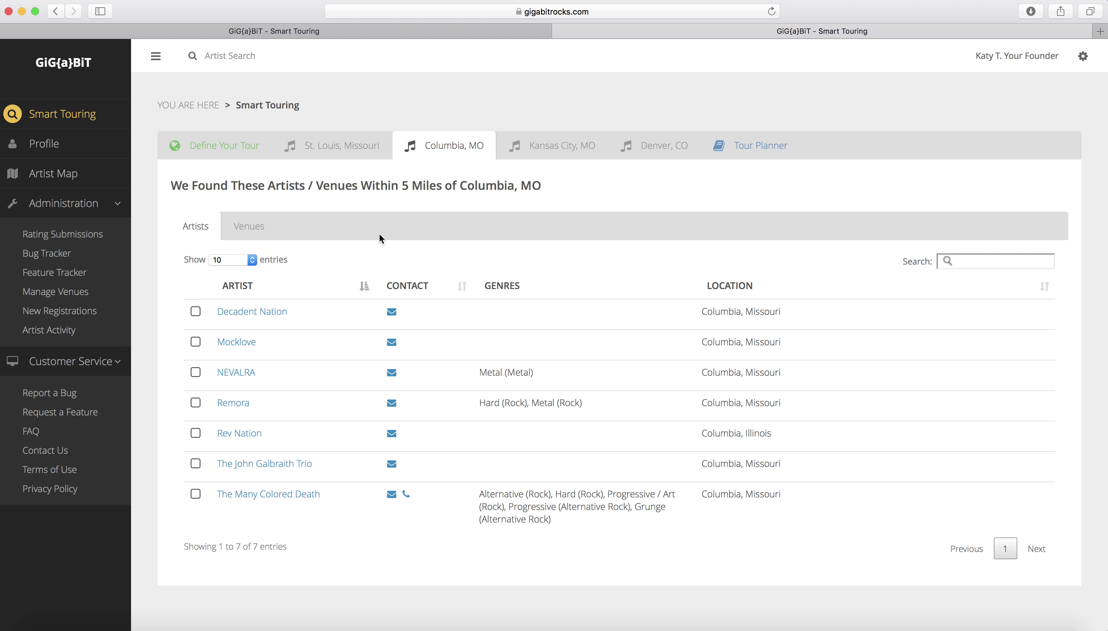
Open the St. Louis stop in the Tour Planner and examine its arrival date picker, selected artists and comment boxes
{"action": "left_click", "coordinate": [773, 147]}
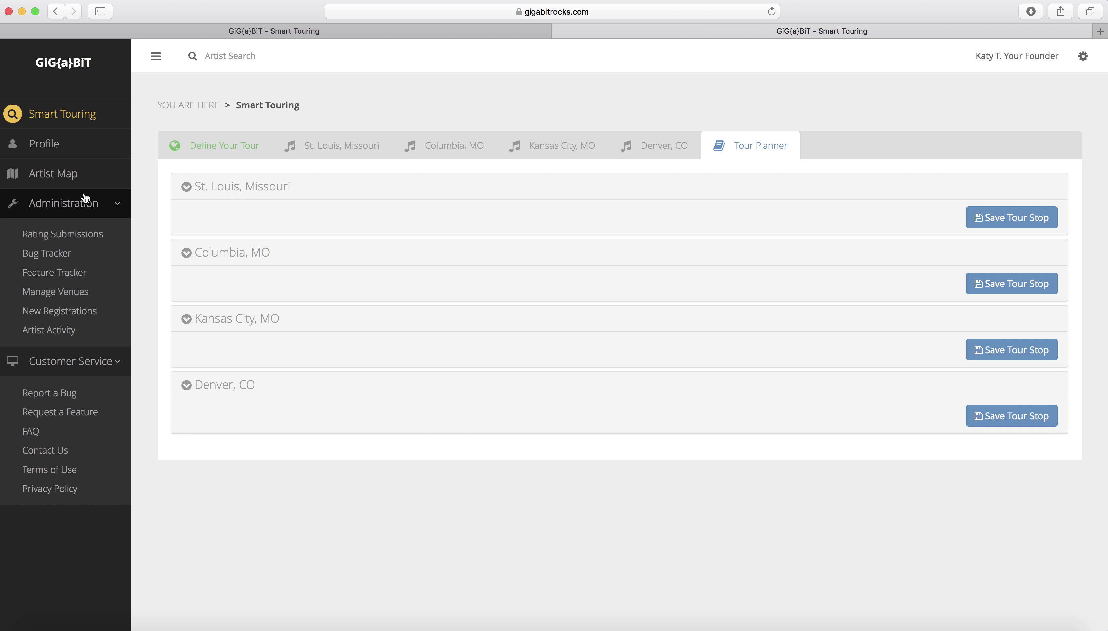
{"action": "left_click", "coordinate": [196, 190]}
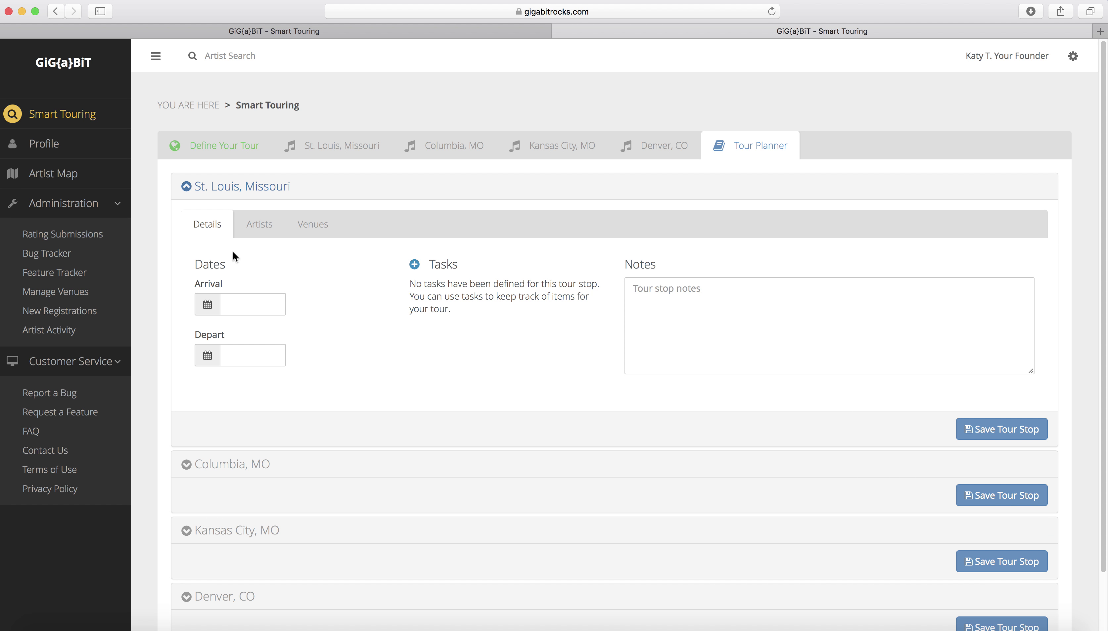
{"action": "left_click", "coordinate": [249, 307]}
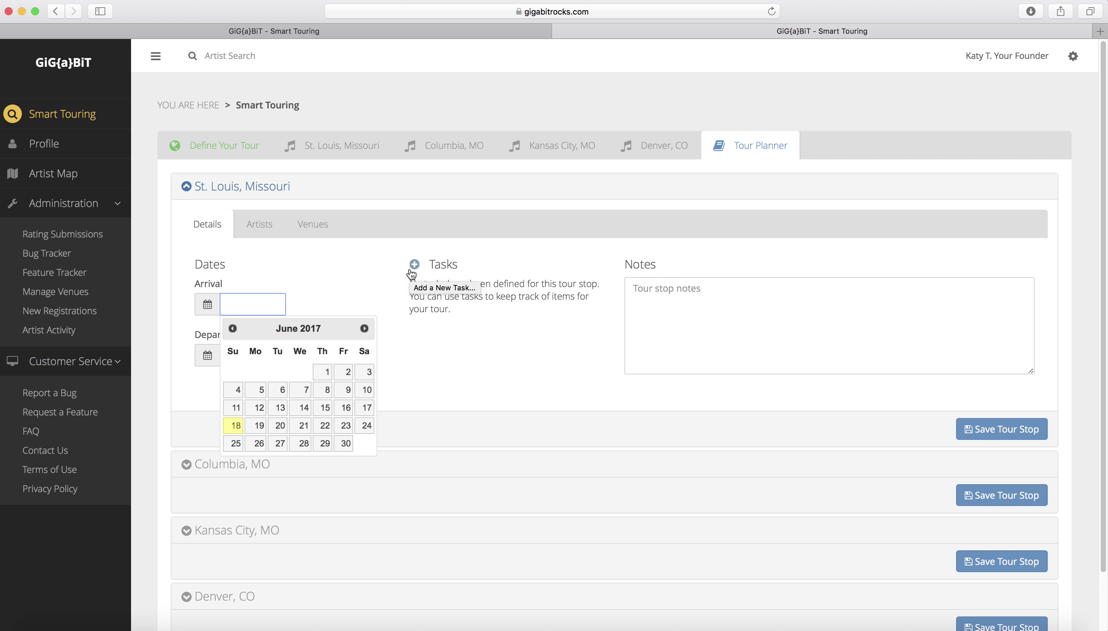
{"action": "left_click", "coordinate": [261, 233]}
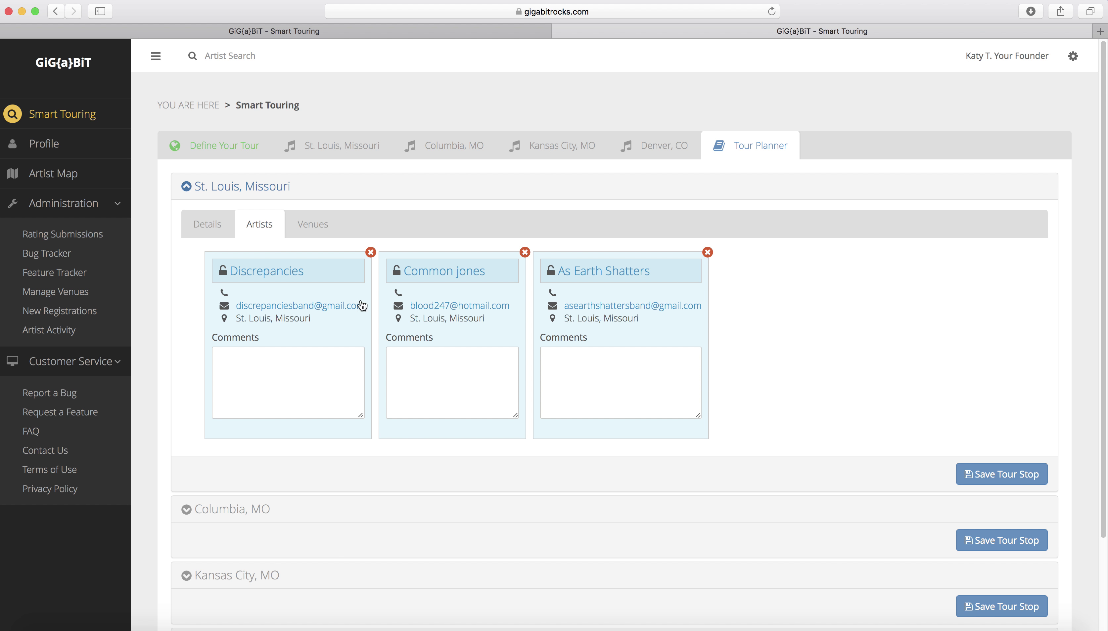
{"action": "left_click", "coordinate": [298, 388]}
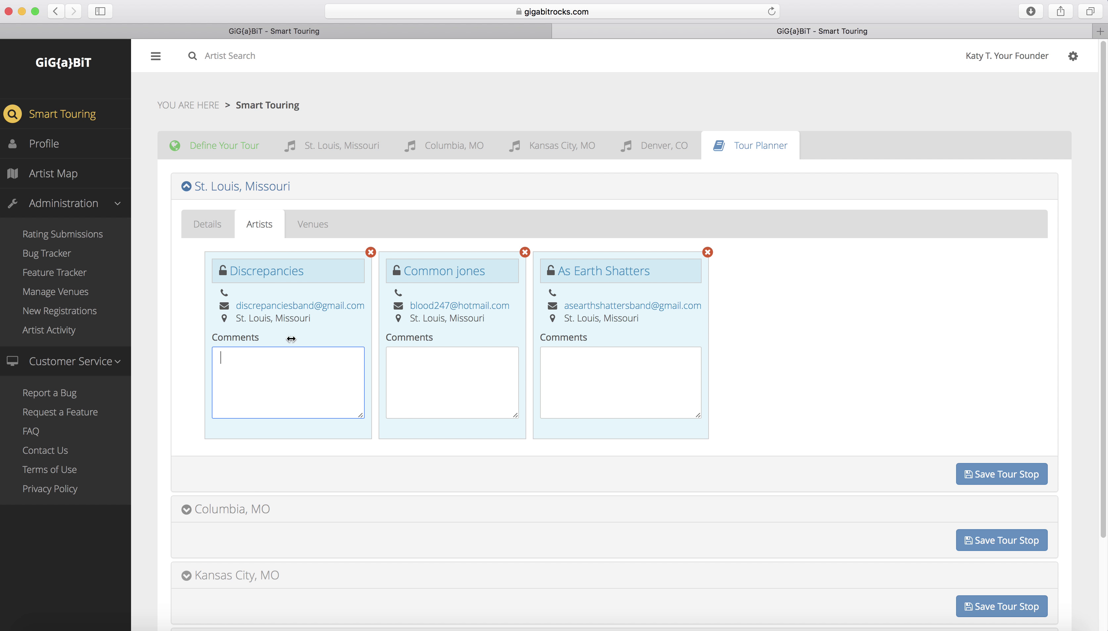
Save the St. Louis tour stop and return to its details
{"action": "left_click", "coordinate": [994, 475]}
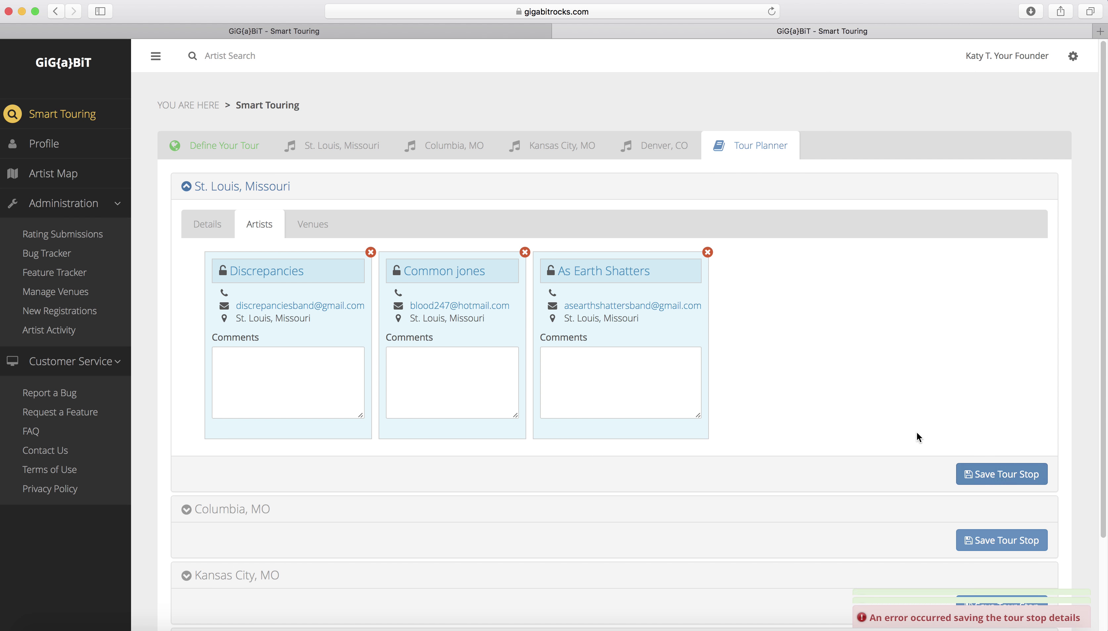
{"action": "left_click", "coordinate": [310, 226]}
{"action": "left_click", "coordinate": [244, 221]}
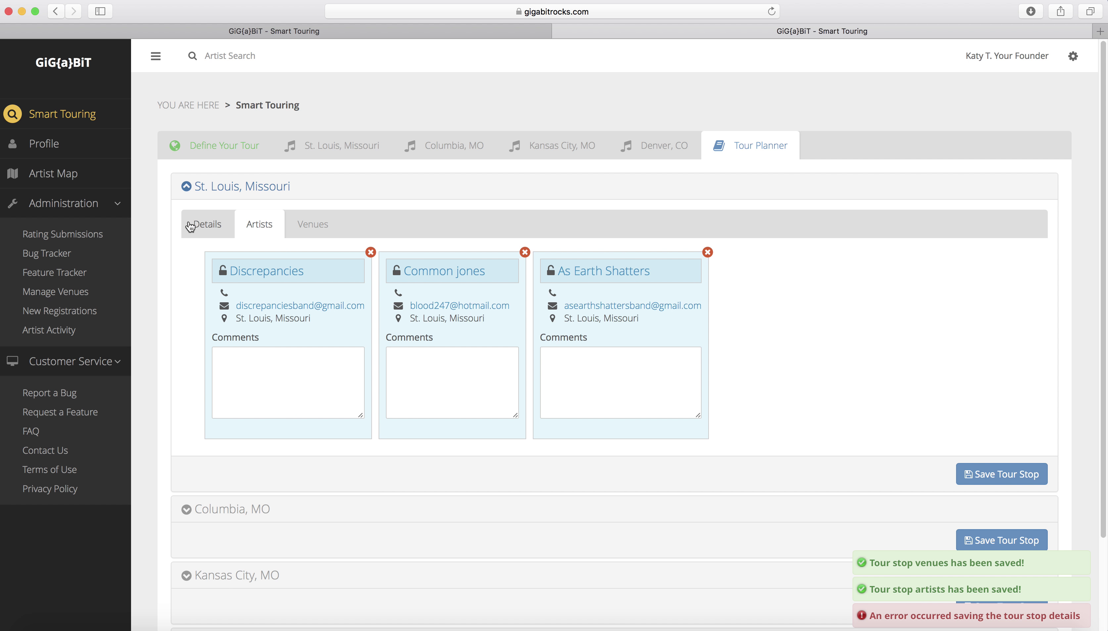
{"action": "left_click", "coordinate": [195, 226]}
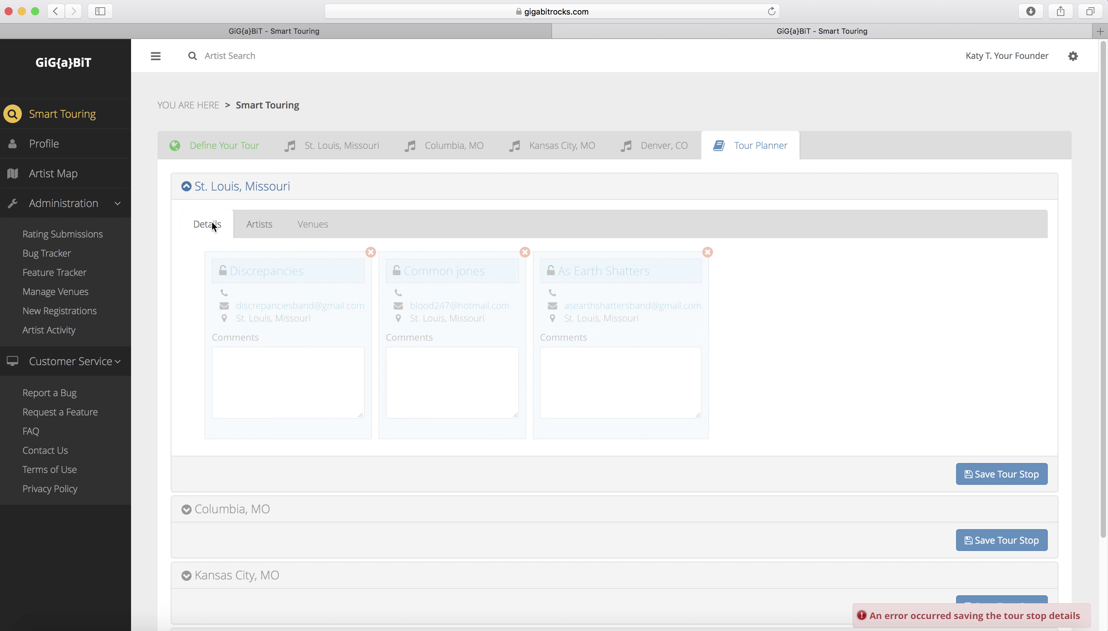